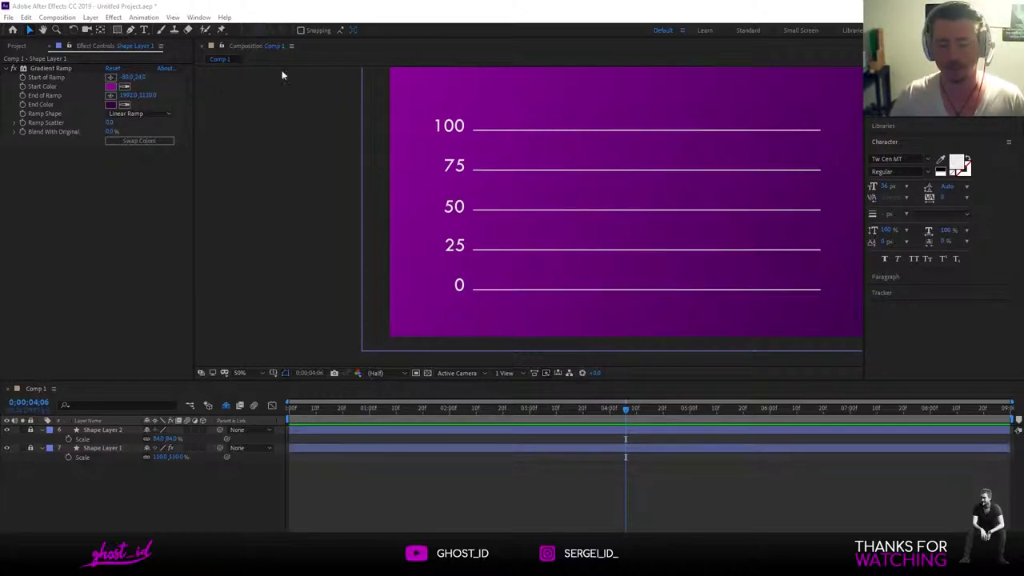
# Set the rectangle tool's fill colour to yellow, hex DEFF00
pyautogui.press(',')
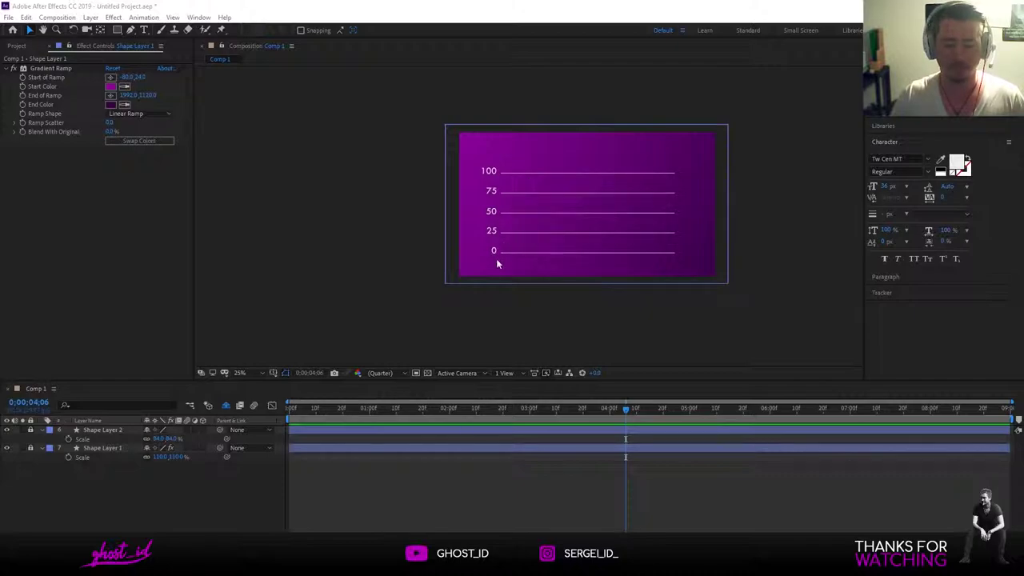
pyautogui.click(117, 30)
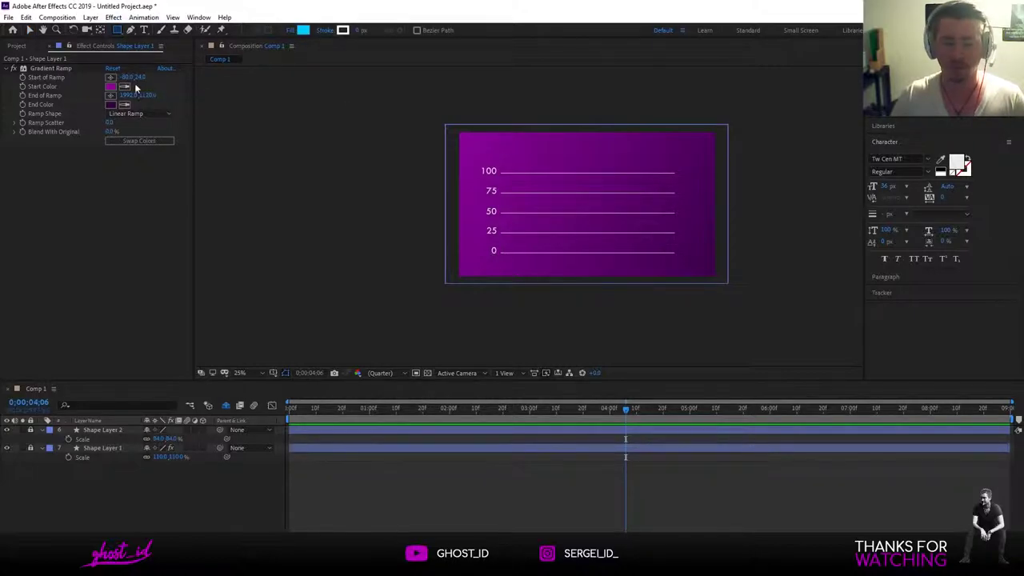
pyautogui.click(302, 32)
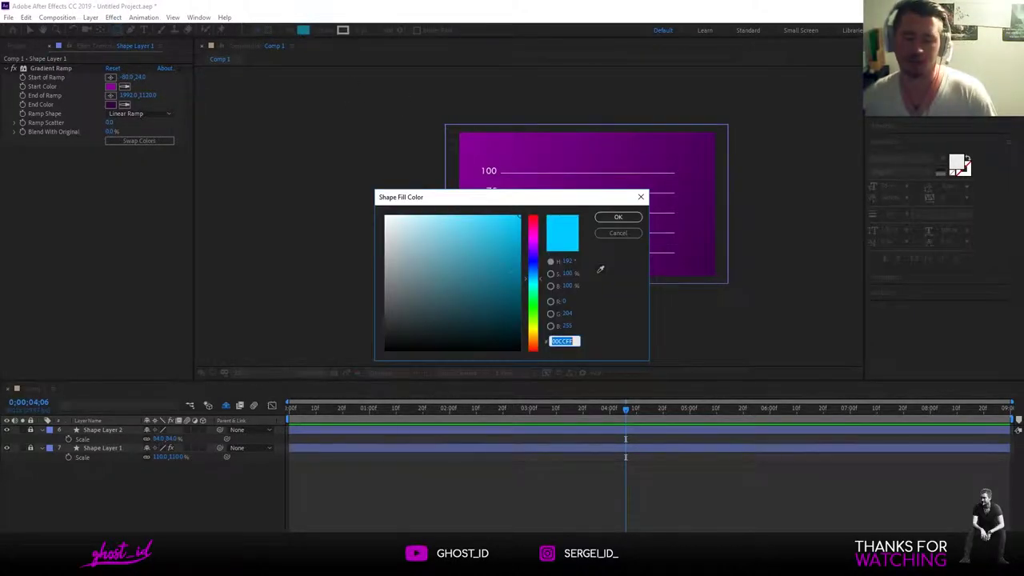
pyautogui.click(535, 344)
pyautogui.moveTo(536, 345); pyautogui.dragTo(536, 330)
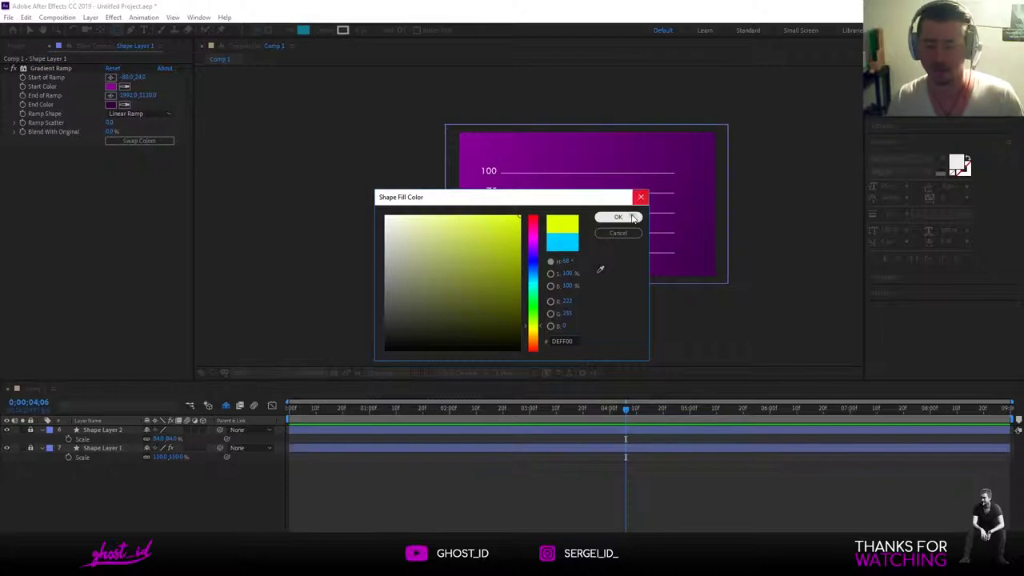
pyautogui.click(617, 217)
# Draw a vertical bar from the 0 line to the 100 line and place its anchor point at its bottom centre
pyautogui.scroll(2, 516, 234)
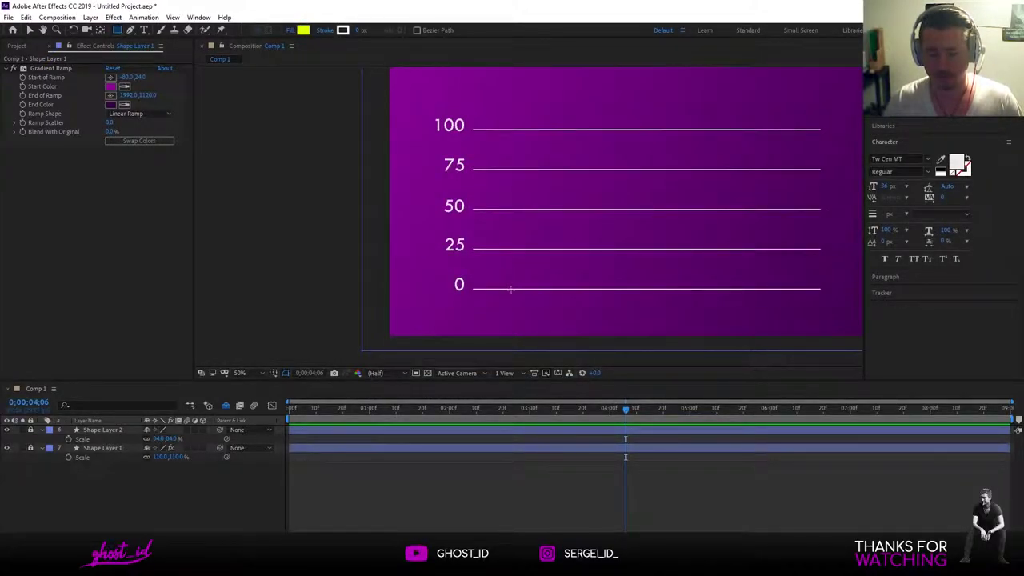
pyautogui.moveTo(510, 290)
pyautogui.mouseDown()
pyautogui.moveTo(545, 83)
pyautogui.moveTo(544, 155)
pyautogui.moveTo(547, 129)
pyautogui.mouseUp()
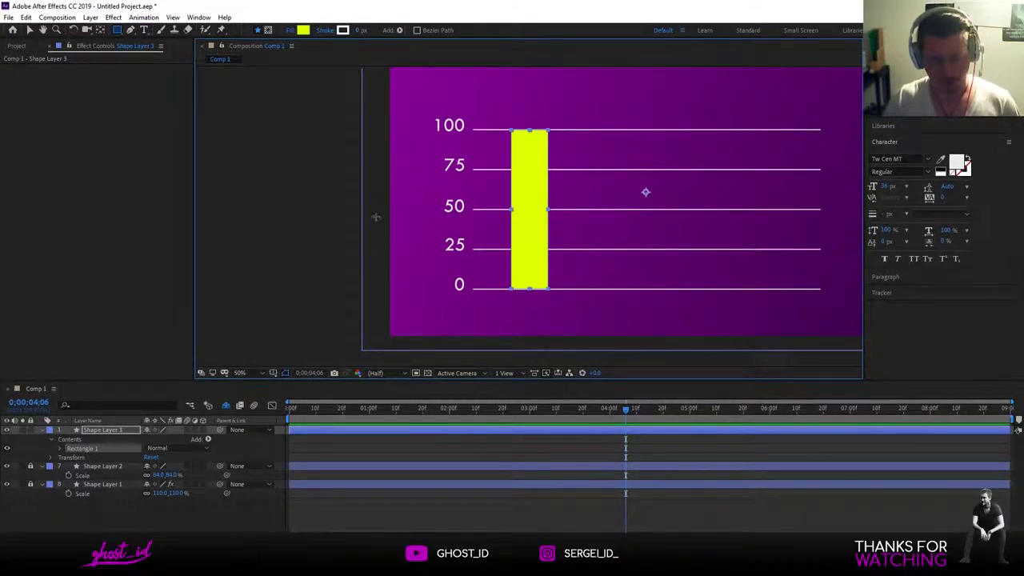
pyautogui.click(102, 430)
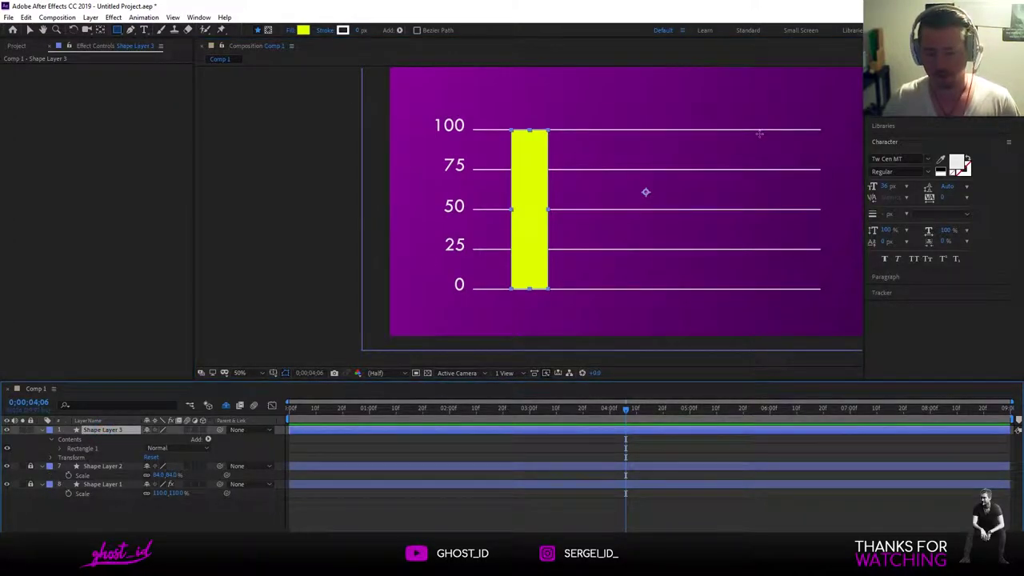
pyautogui.press('v')
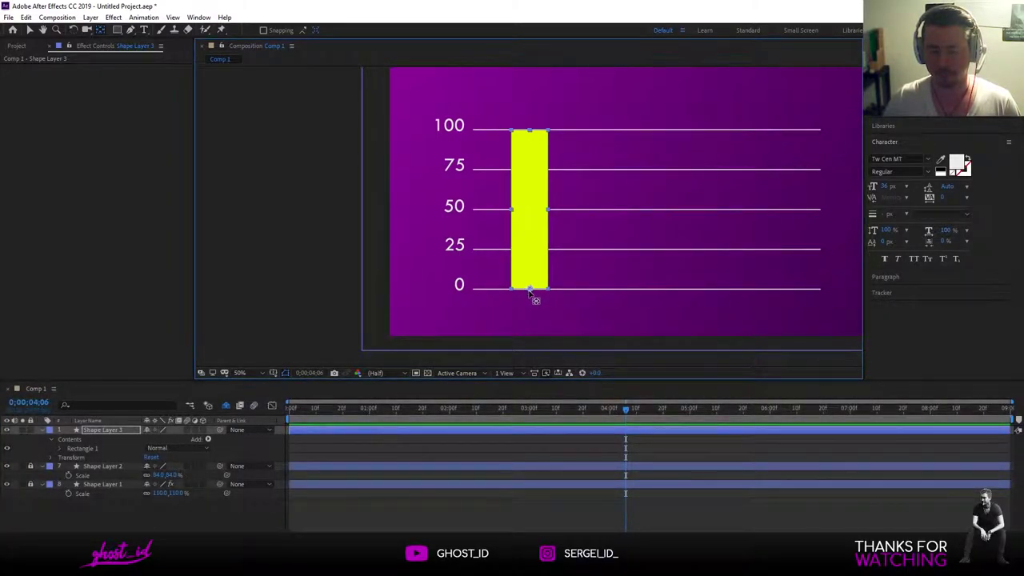
pyautogui.press('s')
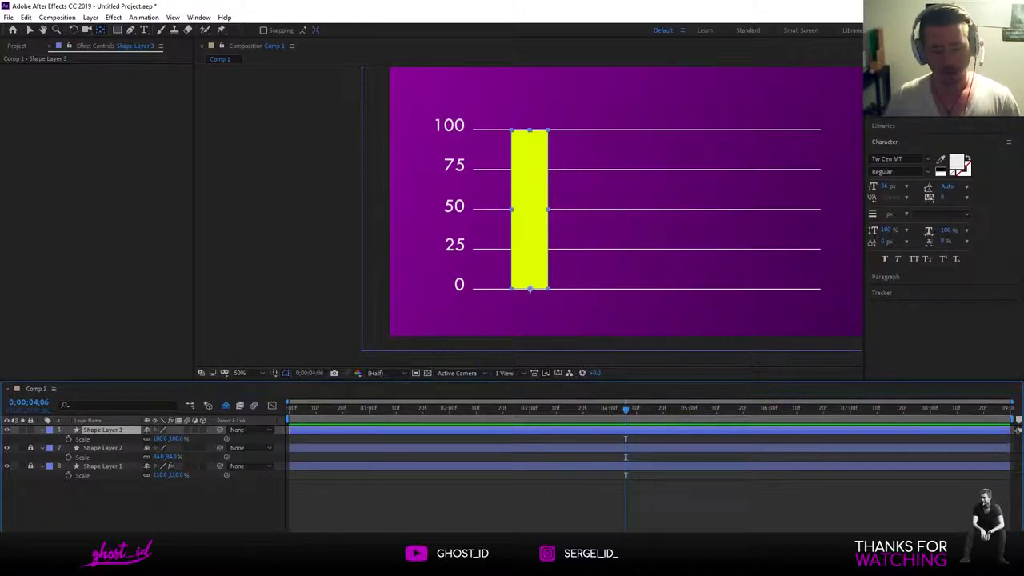
# Create a null object and apply the Slider Control effect to it
pyautogui.rightClick(159, 396)
pyautogui.moveTo(231, 403)
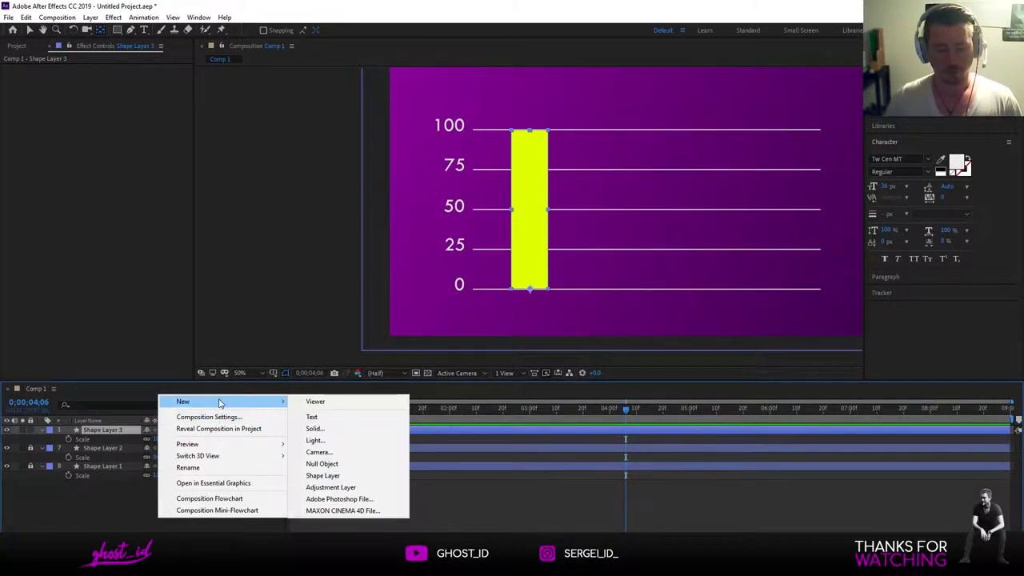
pyautogui.click(324, 463)
pyautogui.hotkey('ctrl', '5')
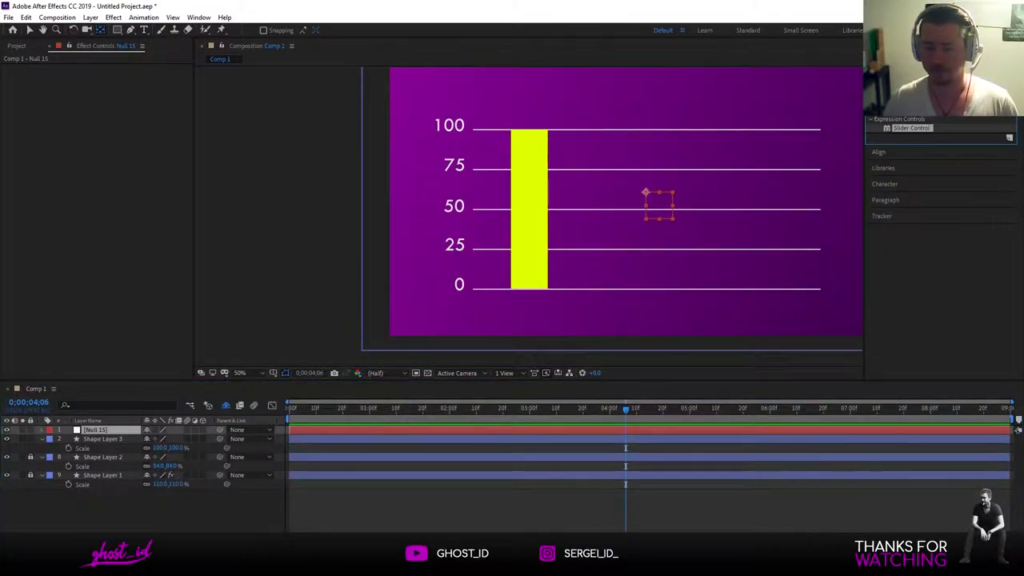
pyautogui.moveTo(909, 132); pyautogui.dragTo(96, 156)
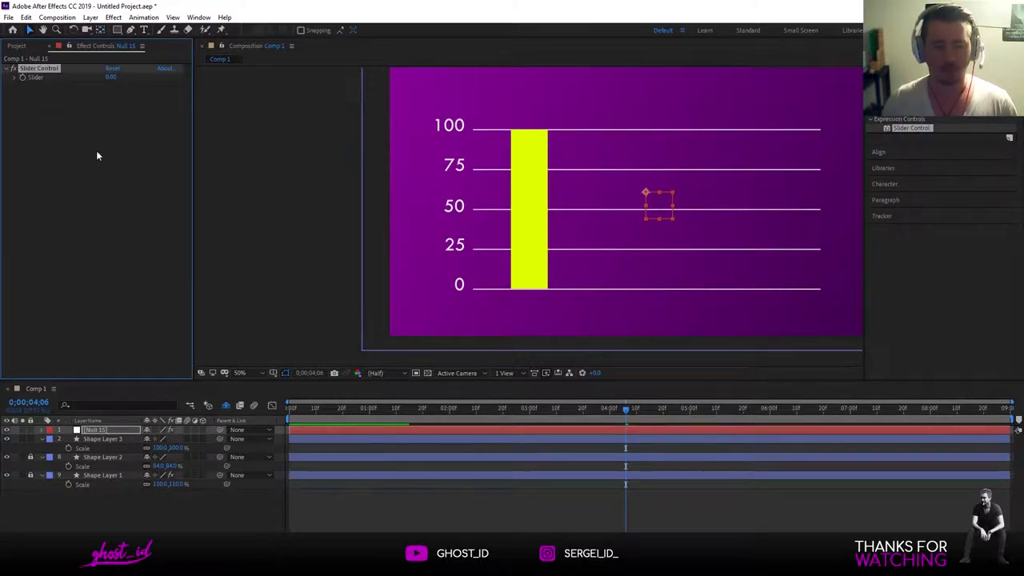
# Link the Scale of Shape Layer 3 to the null's Slider property with an expression
pyautogui.click(45, 430)
pyautogui.click(59, 448)
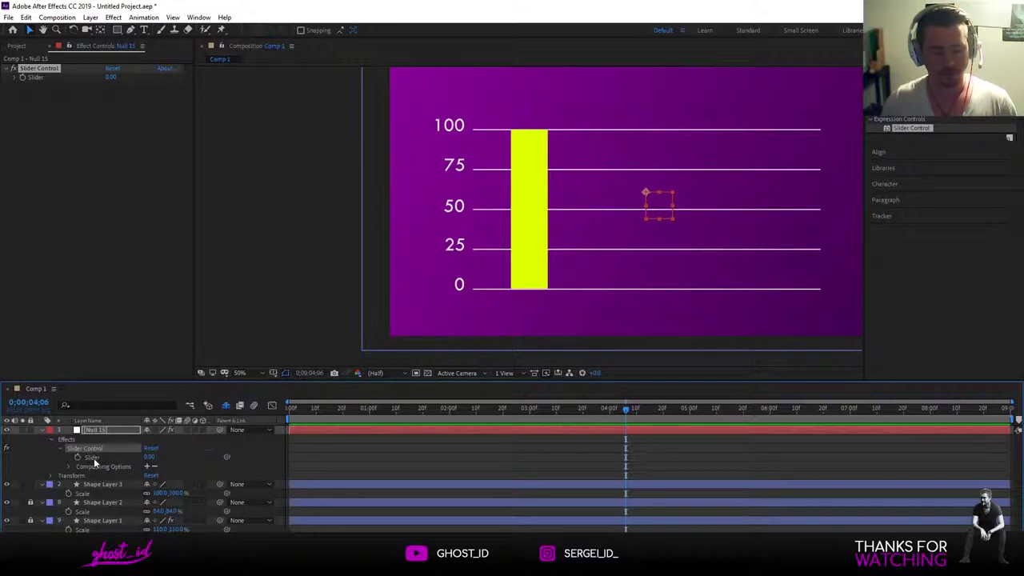
pyautogui.click(88, 459)
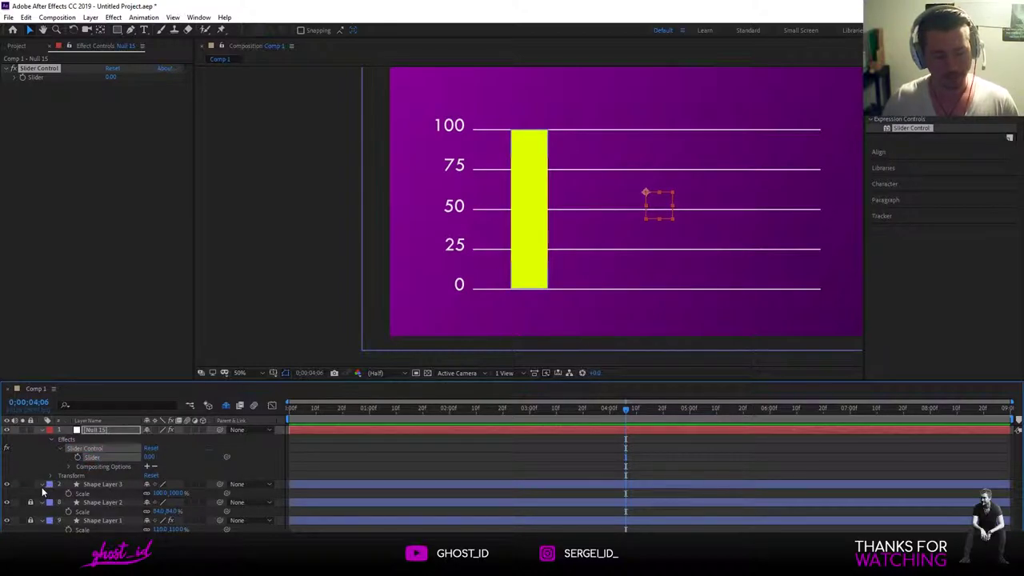
pyautogui.click(41, 489)
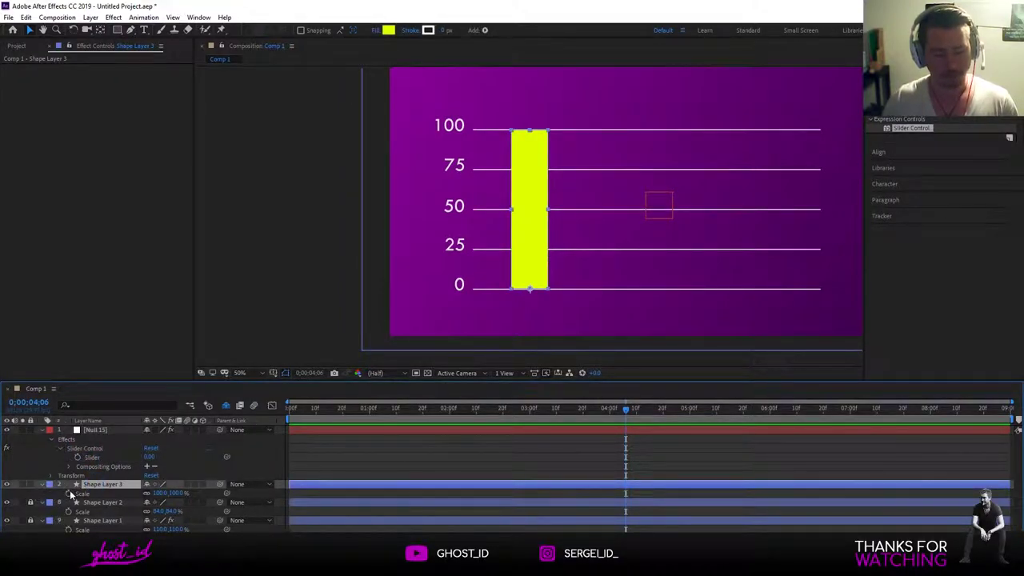
pyautogui.press('alt')
pyautogui.keyDown('alt'); pyautogui.click(68, 499); pyautogui.keyUp('alt')
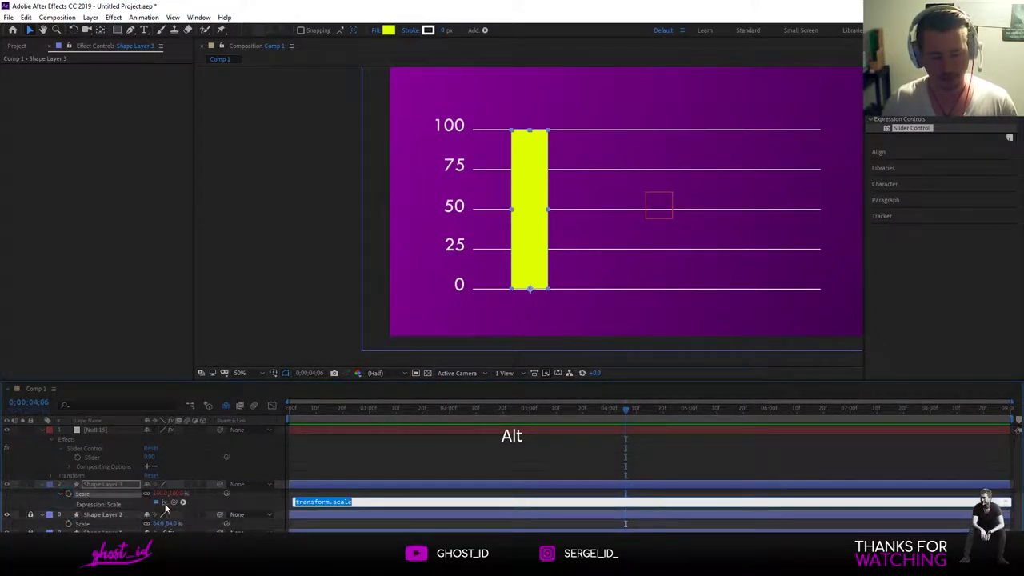
pyautogui.moveTo(177, 502); pyautogui.dragTo(94, 461)
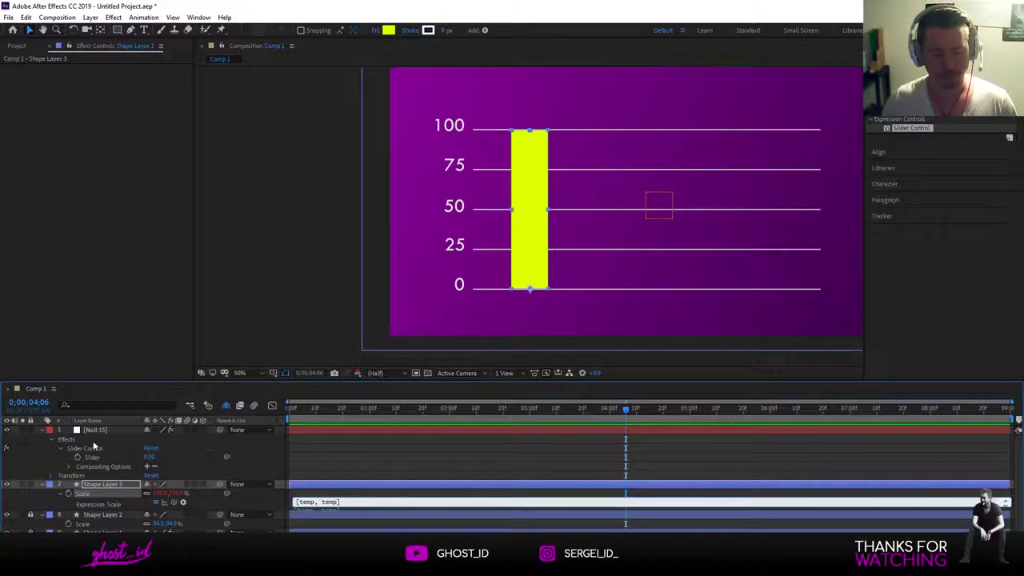
# Test the link by raising the null's slider to about 38
pyautogui.click(94, 430)
pyautogui.click(16, 77)
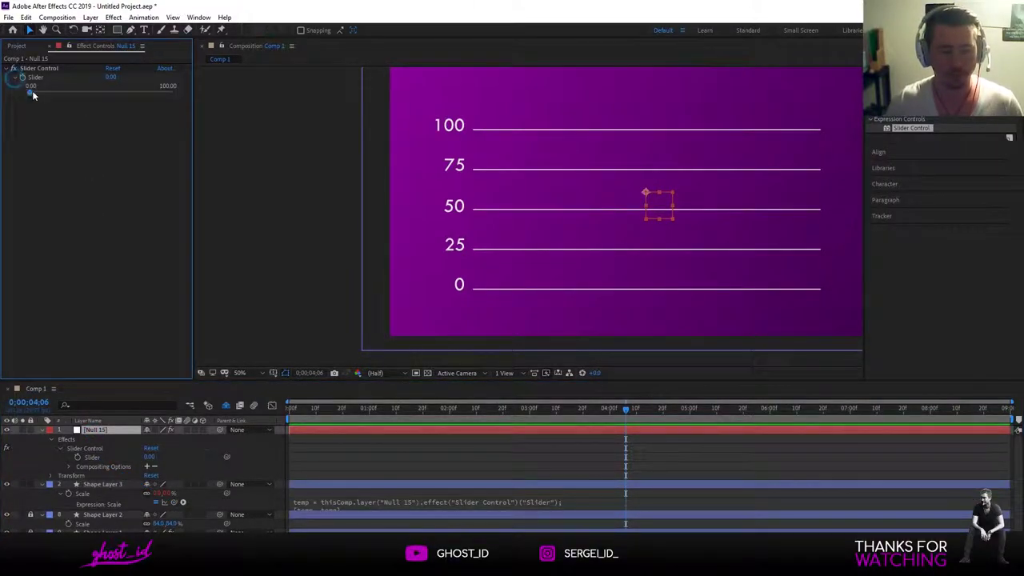
pyautogui.moveTo(32, 92); pyautogui.dragTo(83, 99)
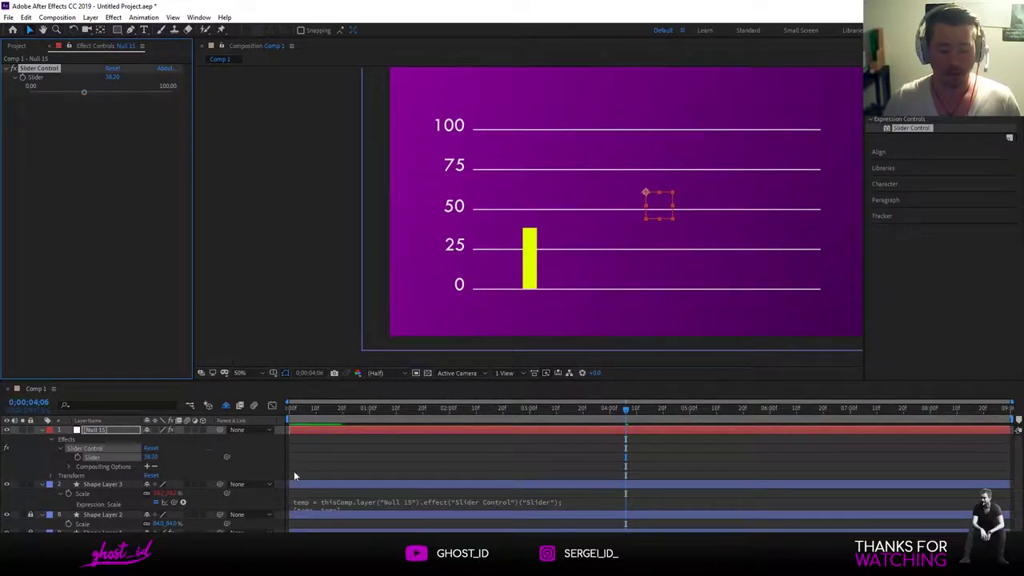
# Change the last line of the bar's scale expression to [100, temp] and raise the null's slider to about 83.5
pyautogui.click(99, 484)
pyautogui.click(347, 501)
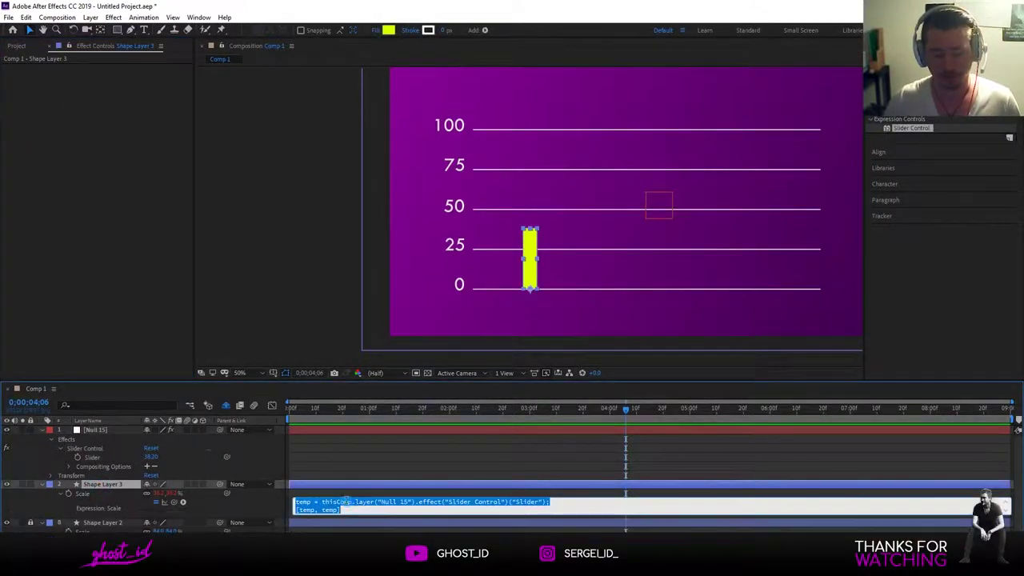
pyautogui.click(314, 510)
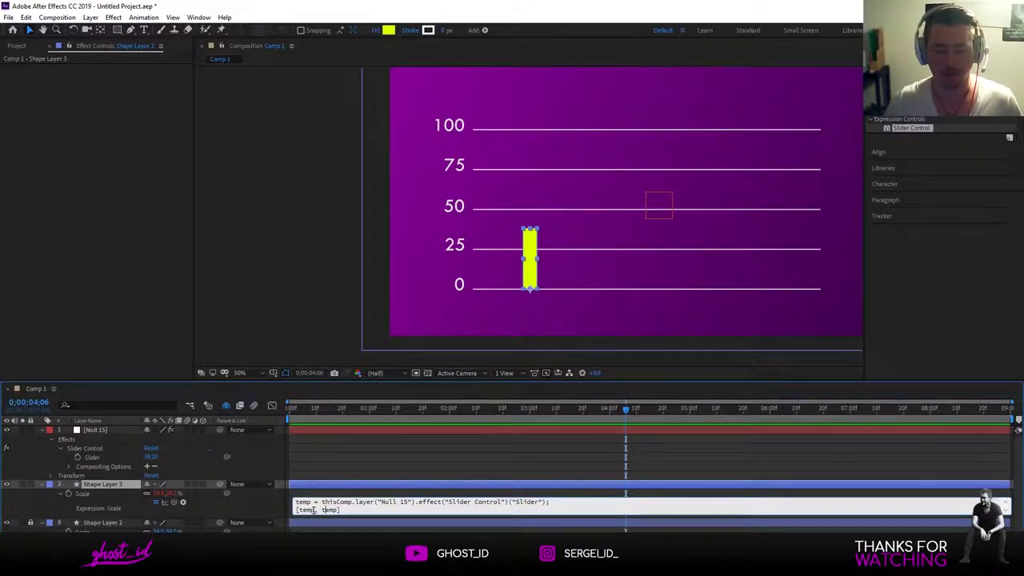
pyautogui.moveTo(314, 510); pyautogui.dragTo(298, 510)
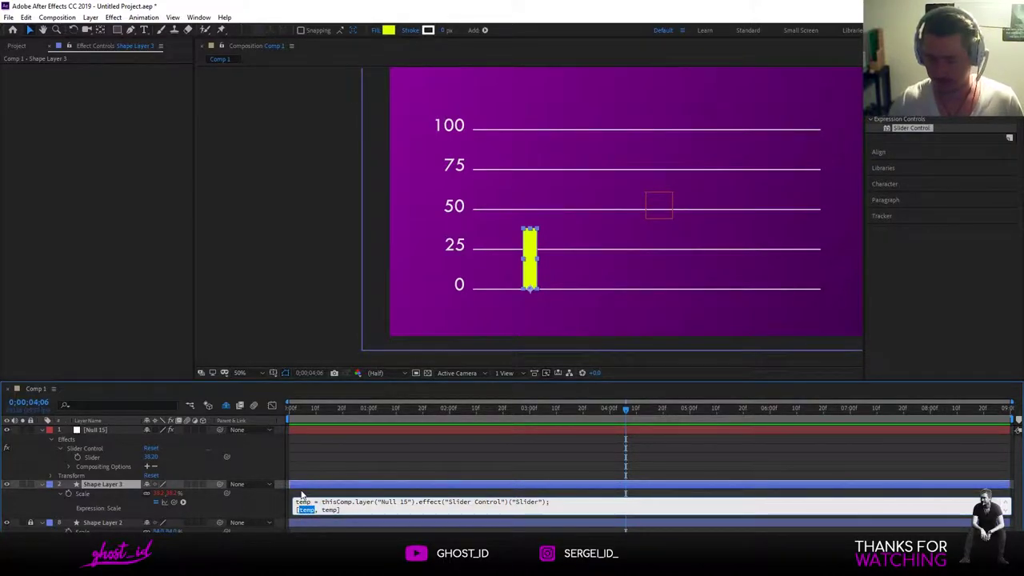
pyautogui.write('100')
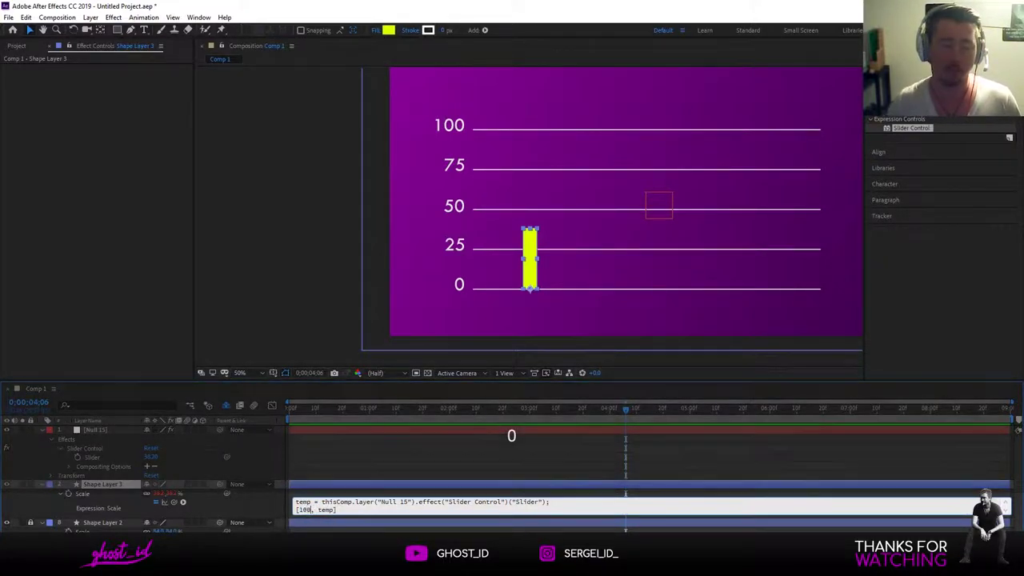
pyautogui.press('KP_Enter')
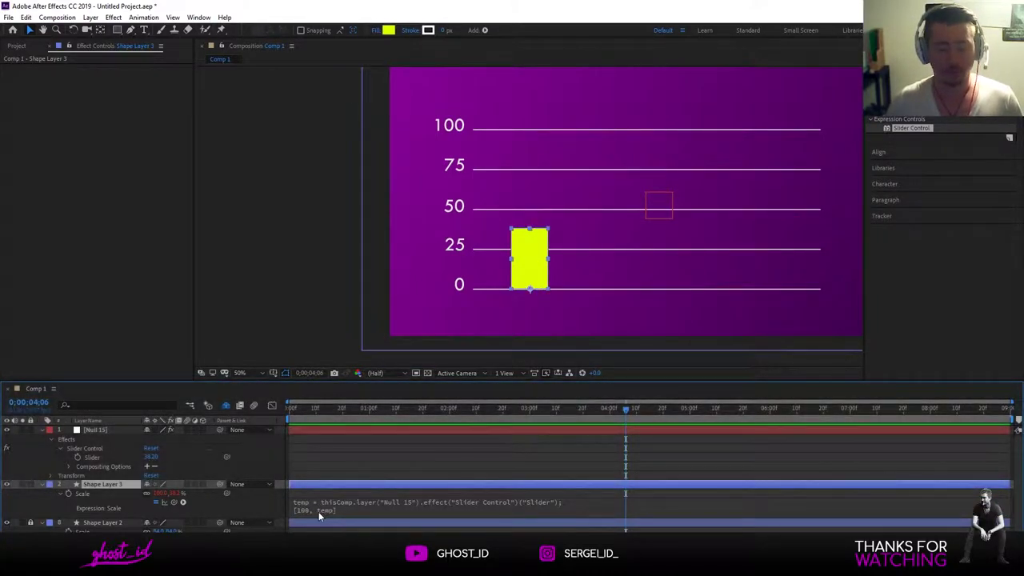
pyautogui.click(89, 431)
pyautogui.moveTo(85, 91); pyautogui.dragTo(148, 92)
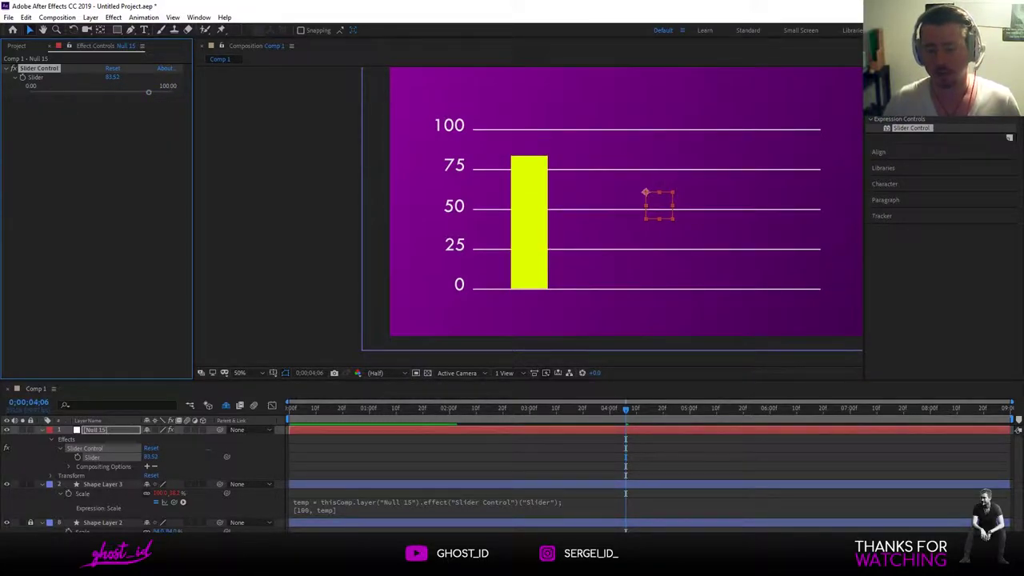
# Add a placeholder text layer reading 101 just below the bar
pyautogui.click(144, 29)
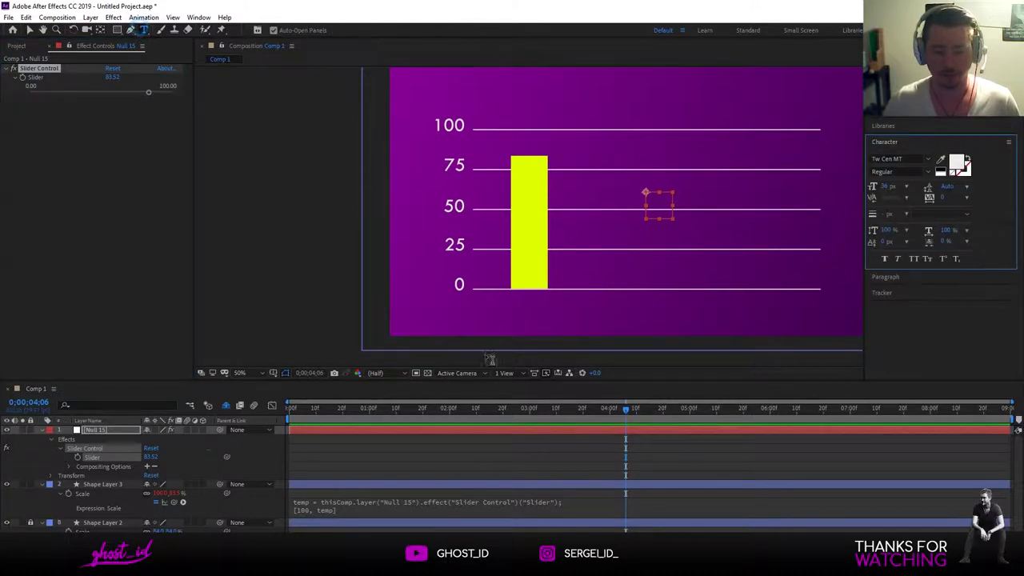
pyautogui.click(520, 305)
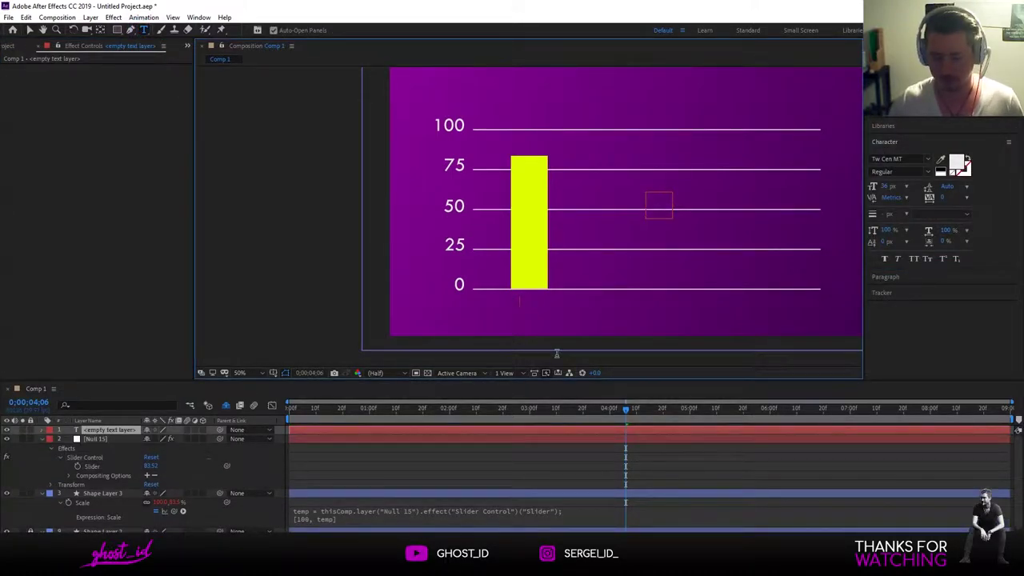
pyautogui.write('100')
pyautogui.click(29, 29)
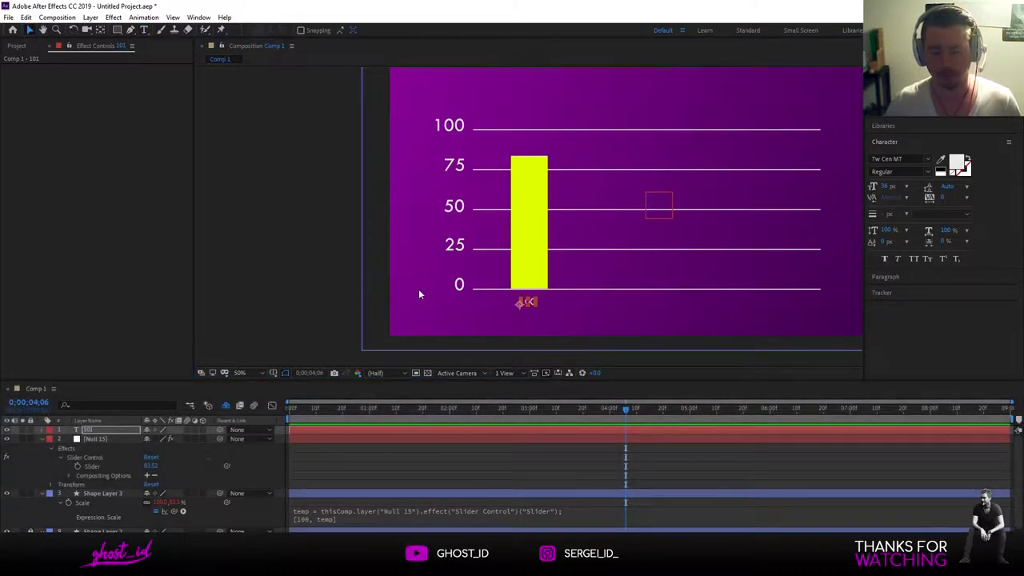
# Give the new text layer's Source Text the expression Math.round(thisComp.layer("Null 15").effect("Slider Control")("Slider"))
pyautogui.click(42, 431)
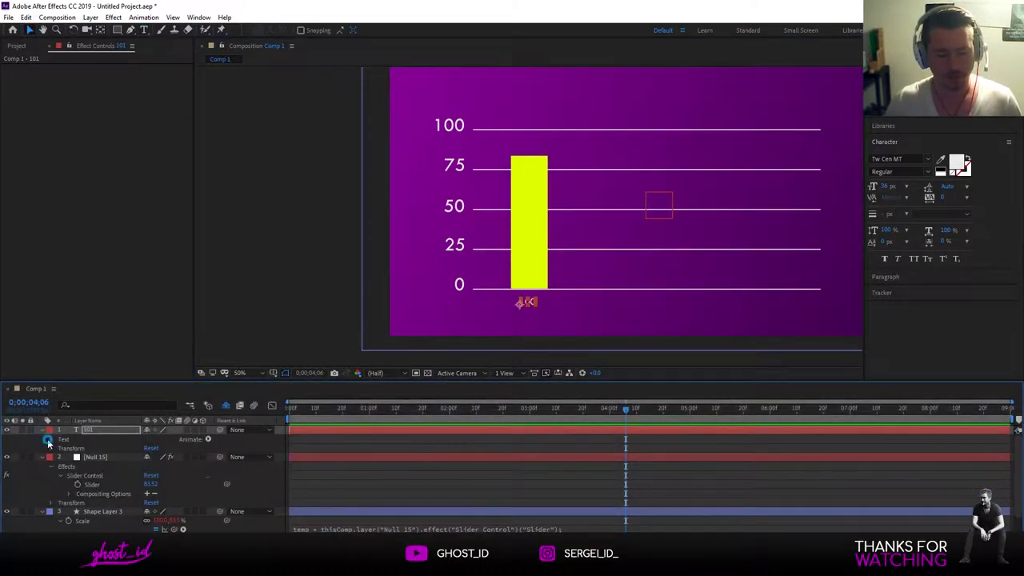
pyautogui.click(49, 440)
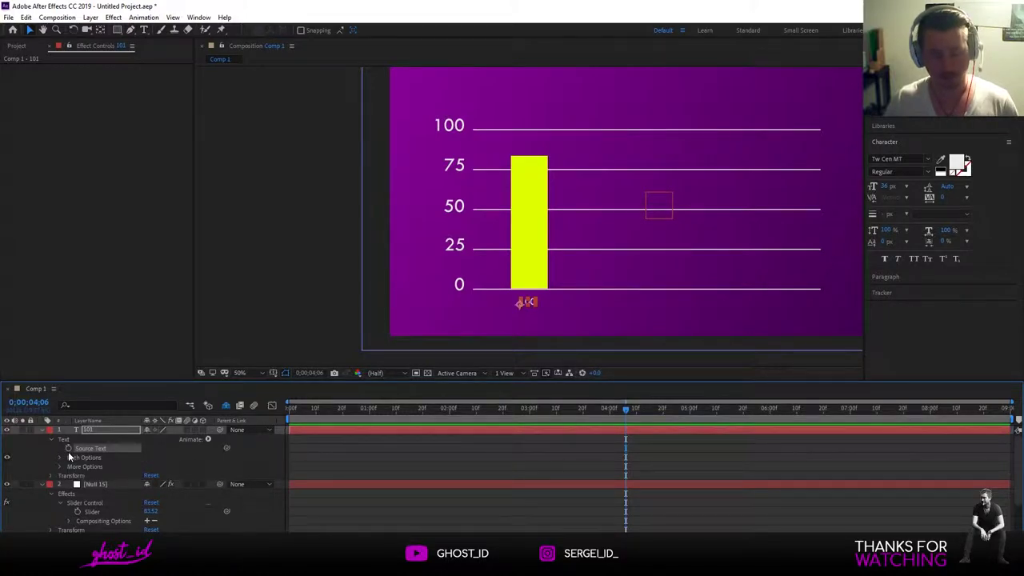
pyautogui.keyDown('alt'); pyautogui.click(68, 448); pyautogui.keyUp('alt')
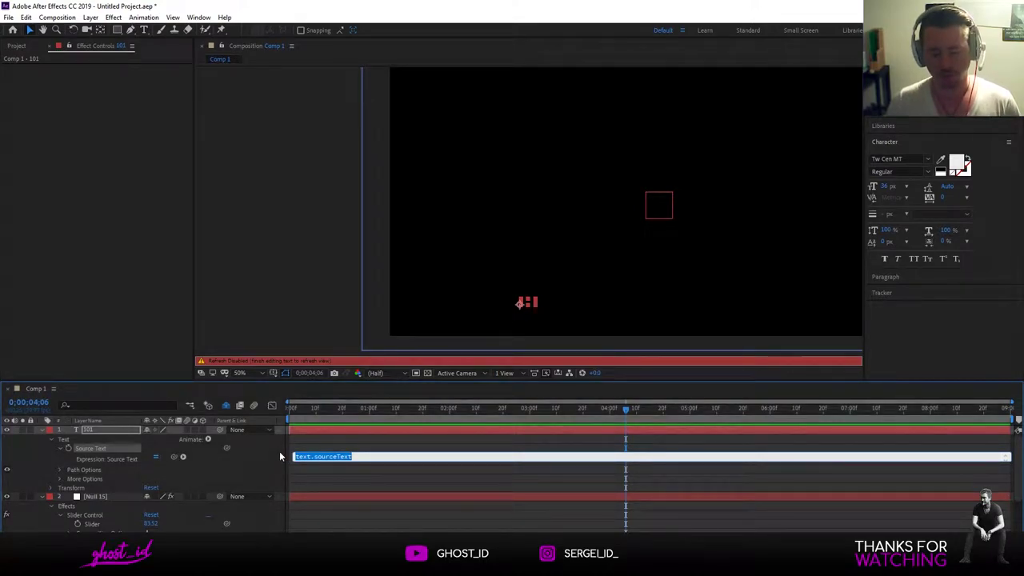
pyautogui.write('Math.round(')
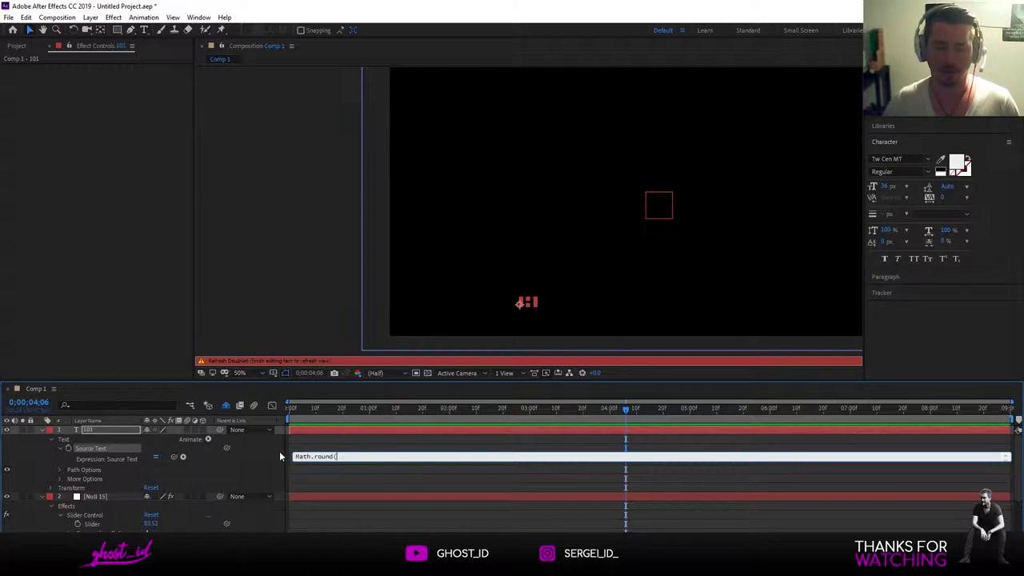
pyautogui.moveTo(225, 448); pyautogui.dragTo(99, 526)
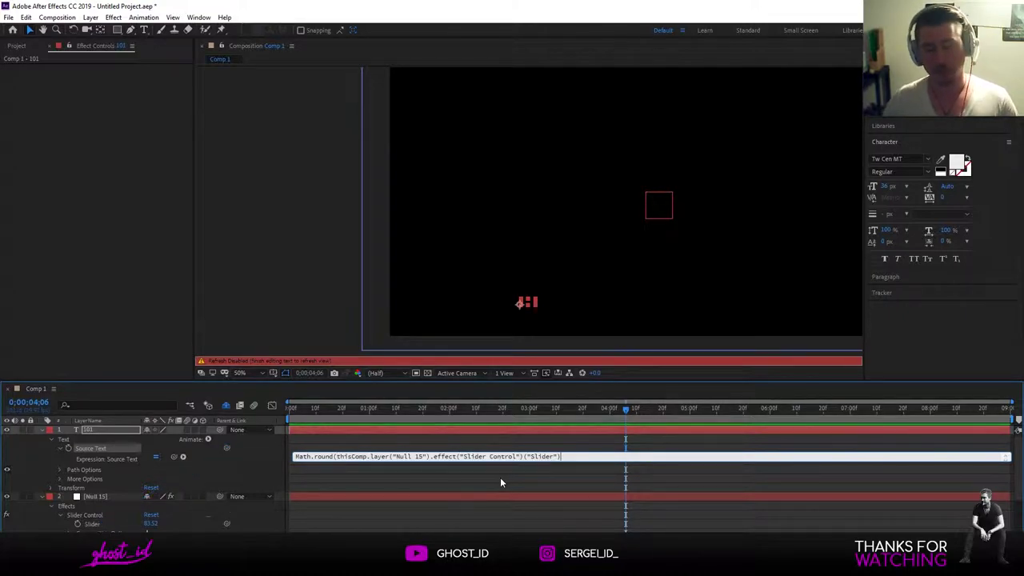
pyautogui.write(')')
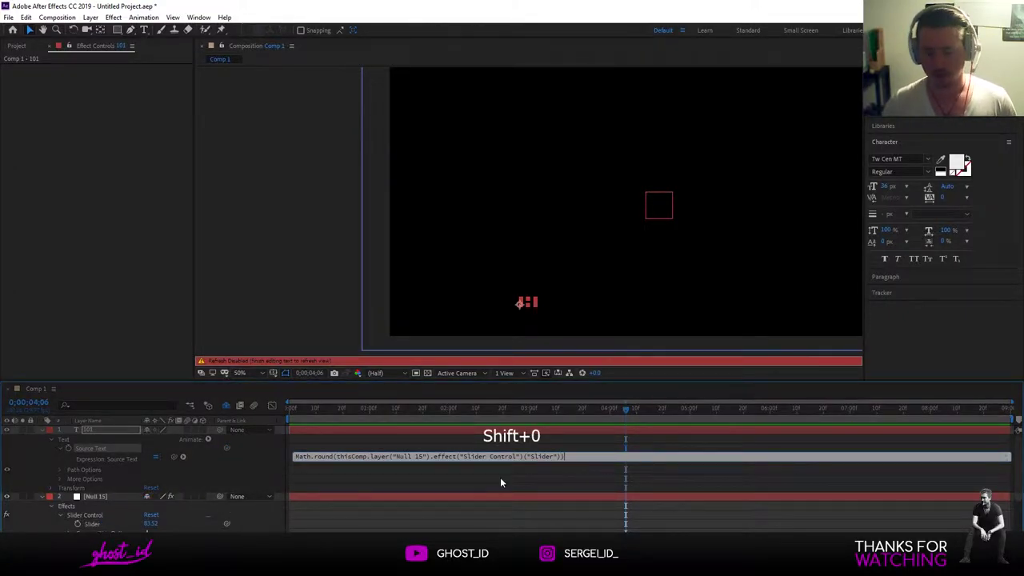
pyautogui.click(561, 432)
pyautogui.click(441, 408)
pyautogui.click(88, 430)
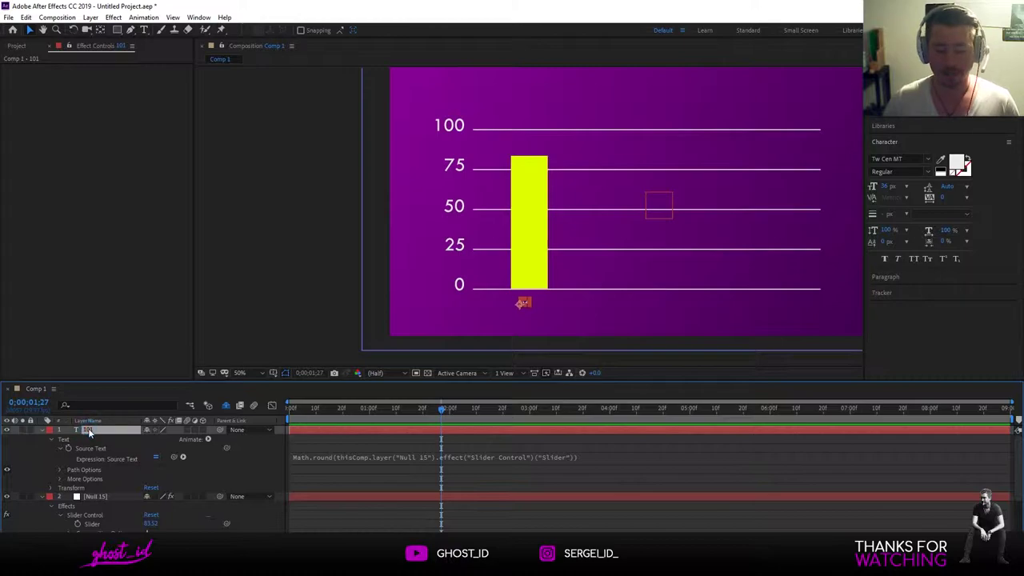
# Test the bar and its number label together by lowering the null's slider to about 65
pyautogui.click(97, 524)
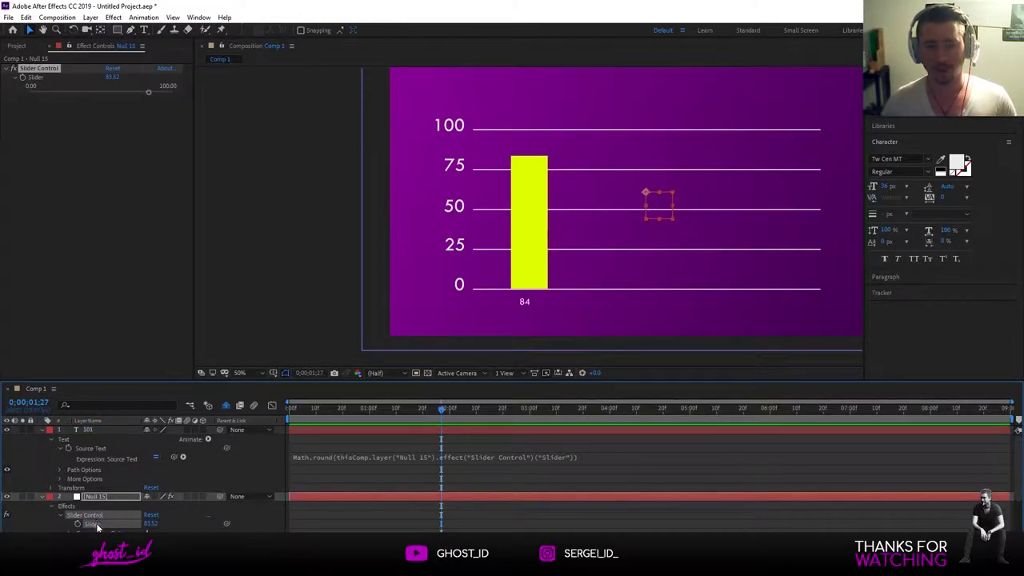
pyautogui.scroll(-3, 97, 525)
pyautogui.click(107, 476)
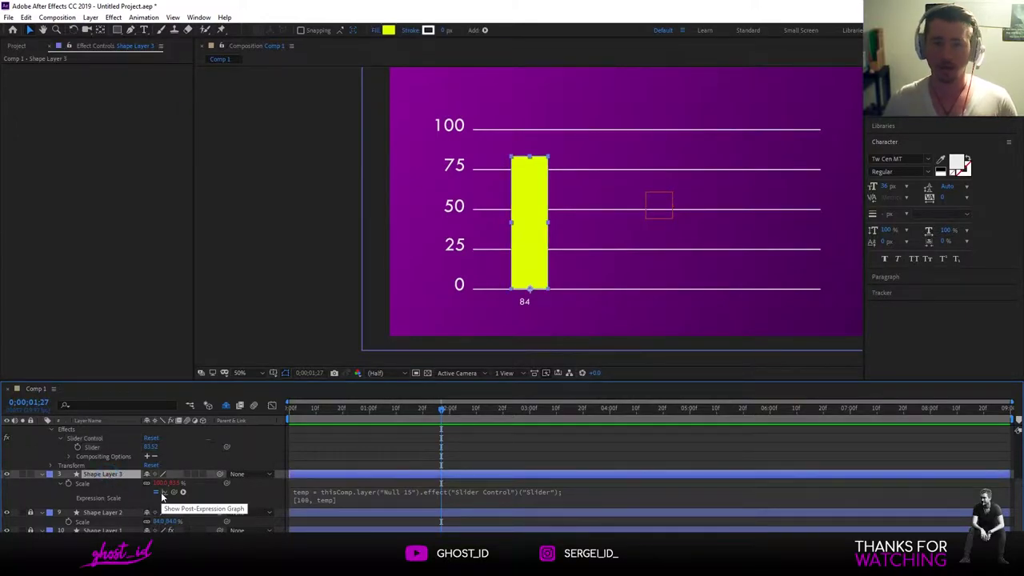
pyautogui.scroll(5, 166, 495)
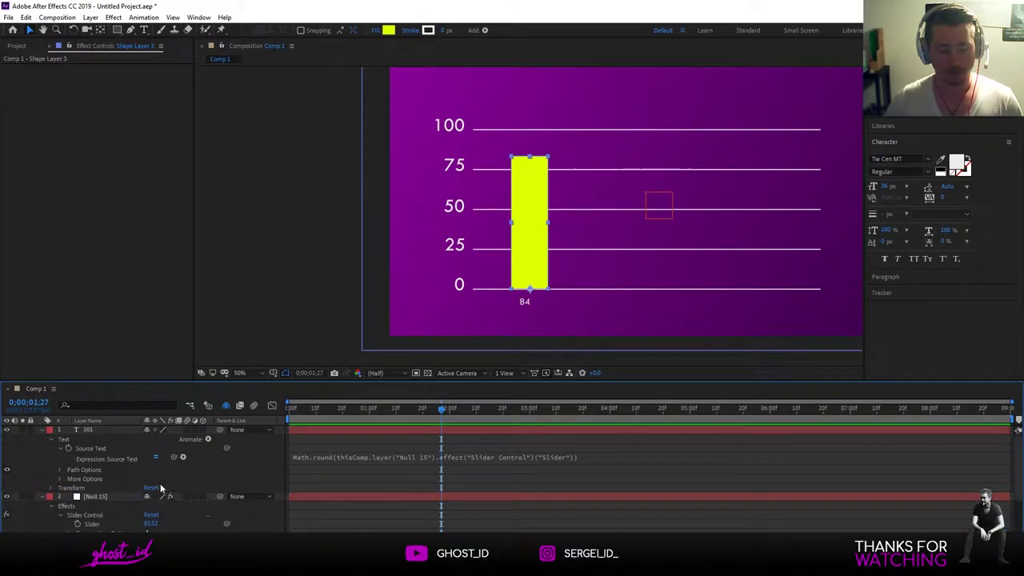
pyautogui.click(104, 434)
pyautogui.click(92, 496)
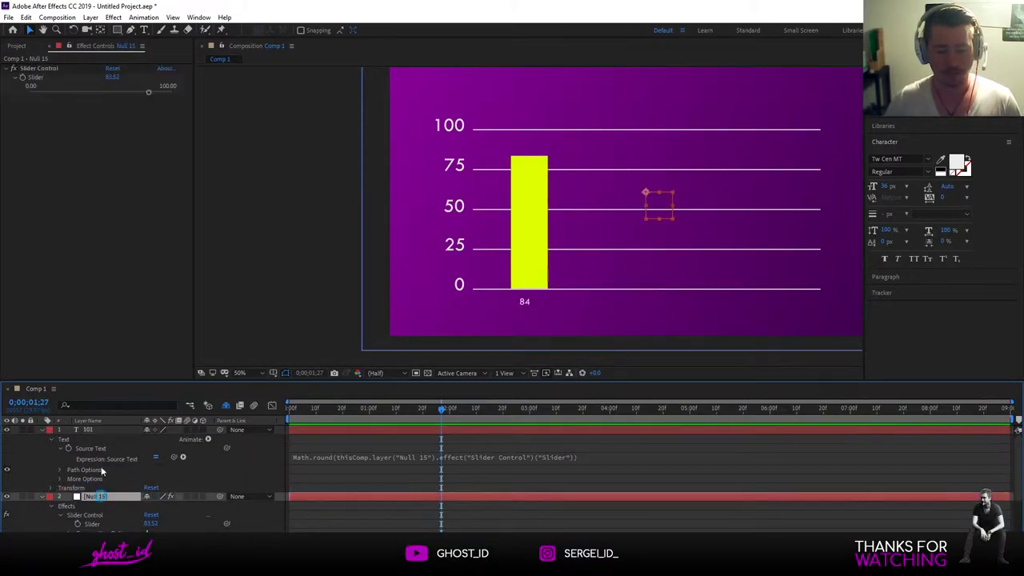
pyautogui.moveTo(149, 98); pyautogui.dragTo(120, 93)
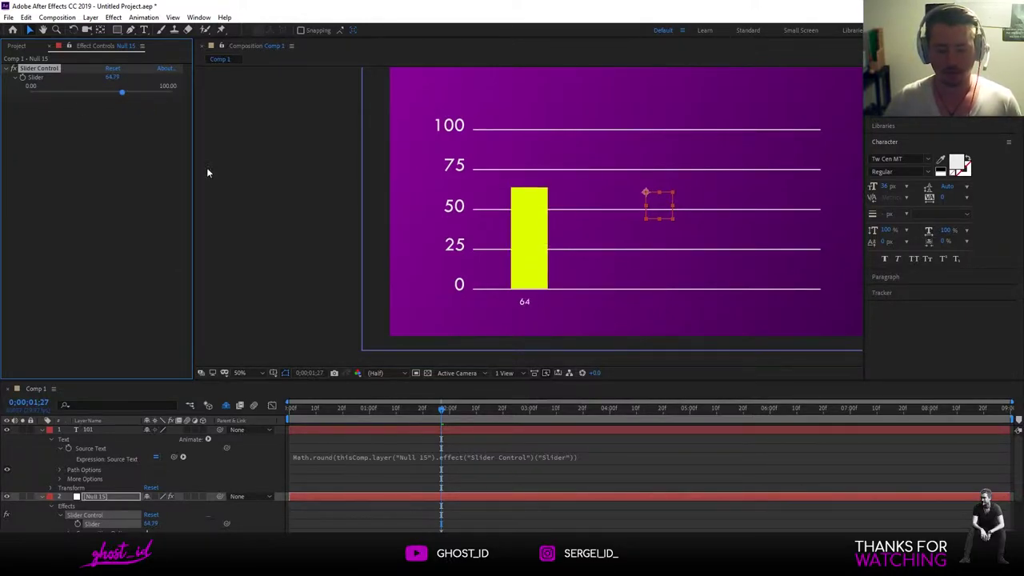
# Append +"%" to the label's Source Text expression and test it by raising the null's slider to about 88
pyautogui.click(594, 457)
pyautogui.write('+"%"')
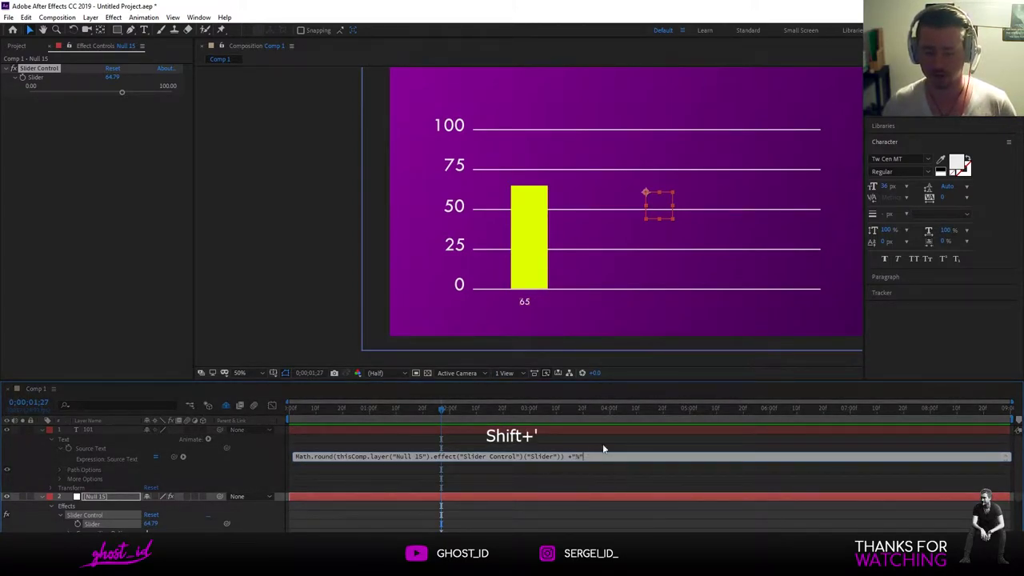
pyautogui.click(461, 408)
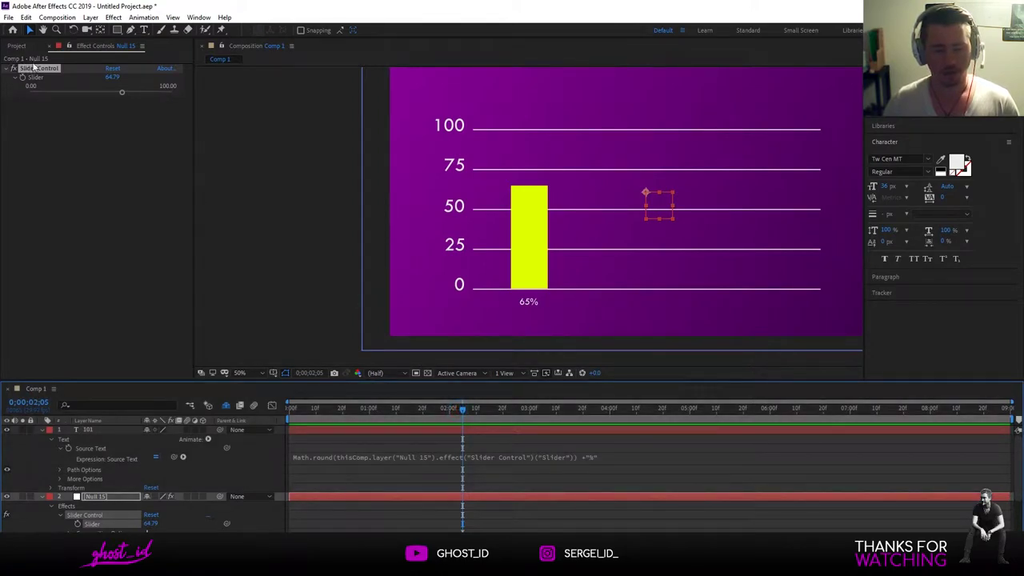
pyautogui.moveTo(122, 93); pyautogui.dragTo(156, 94)
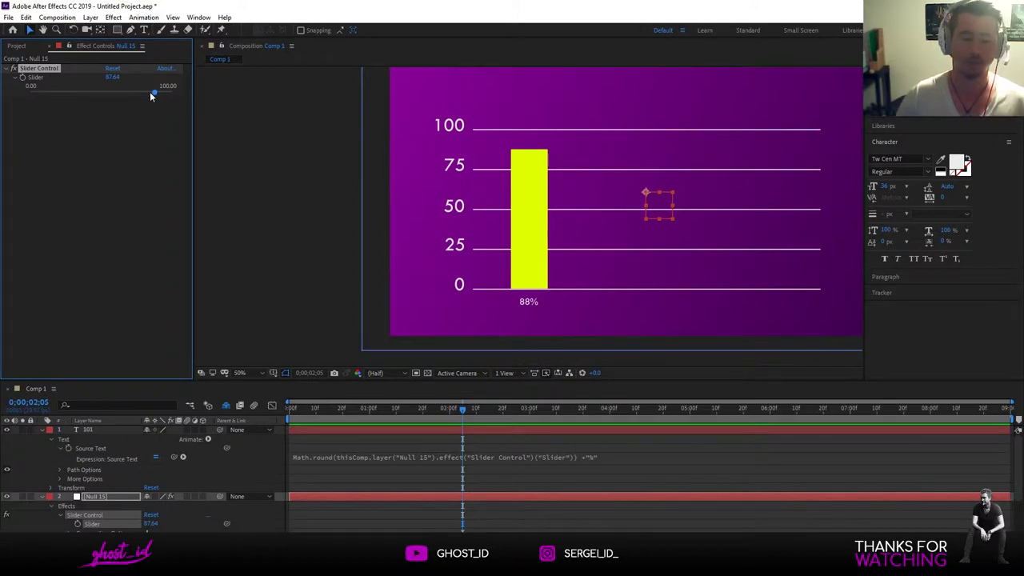
# Keyframe the null's slider from 0 at the start of the composition to about 100 at 3 seconds
pyautogui.moveTo(152, 91); pyautogui.dragTo(29, 91)
pyautogui.click(290, 408)
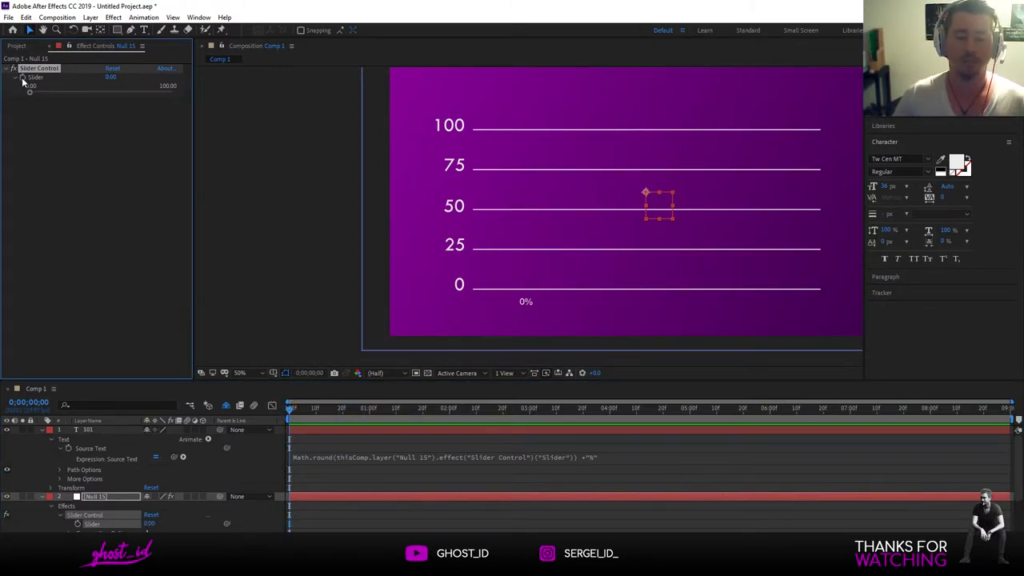
pyautogui.click(22, 77)
pyautogui.moveTo(416, 409); pyautogui.dragTo(530, 409)
pyautogui.moveTo(30, 94); pyautogui.dragTo(171, 91)
# Preview the bar and percentage label animation from the first frame
pyautogui.moveTo(339, 411); pyautogui.dragTo(234, 423)
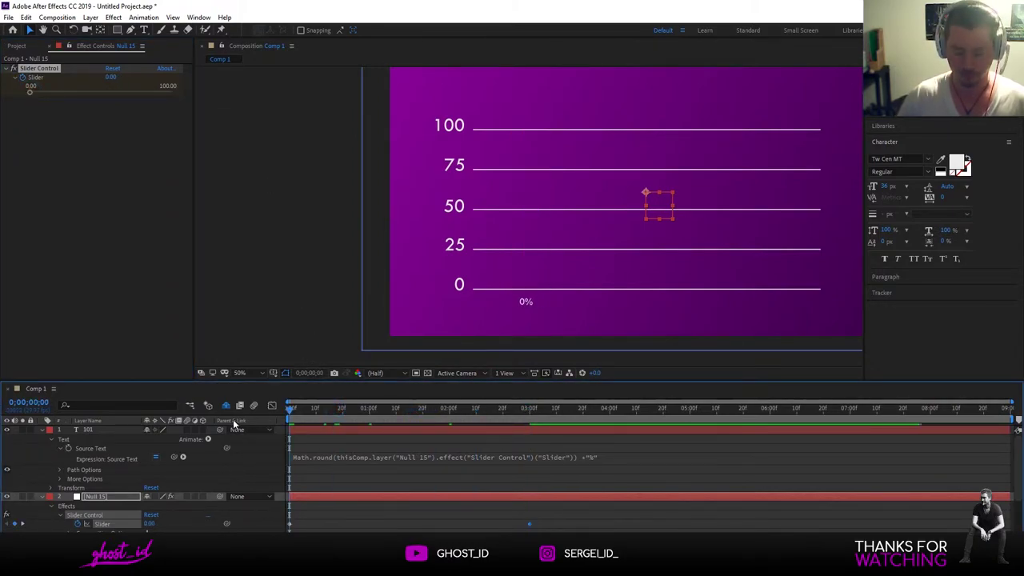
pyautogui.press('space')
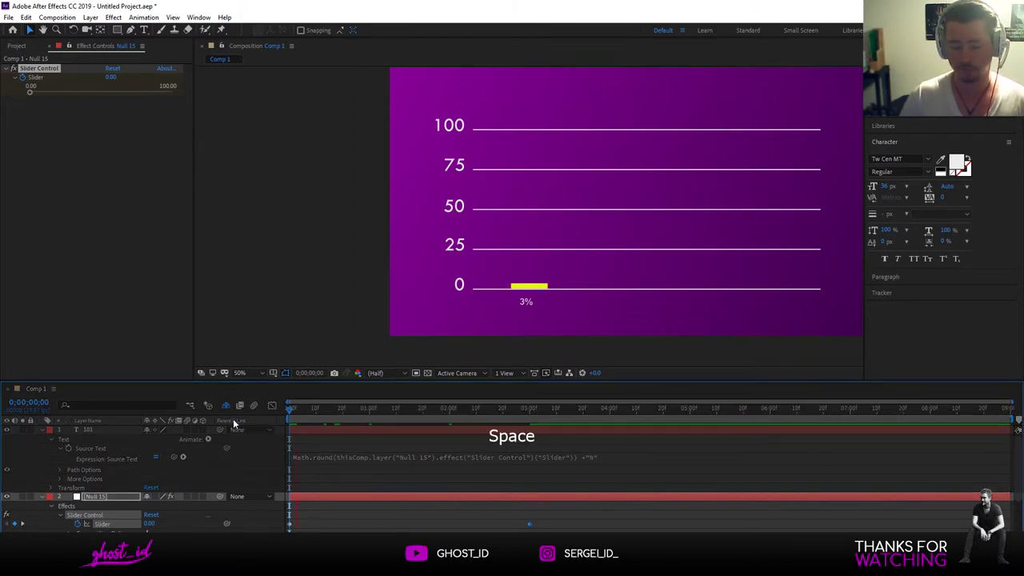